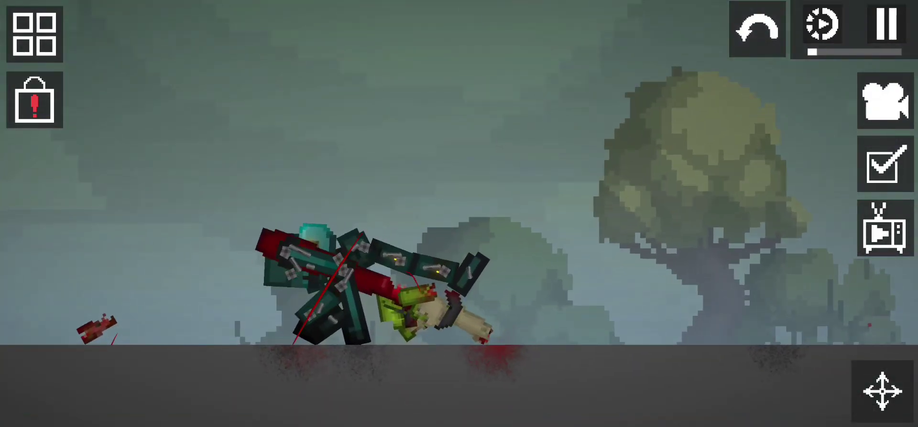
Step: Raise the red club, pull the armored robot right, and slam it onto the green ragdoll
left_click_drag(287, 247, 326, 204)
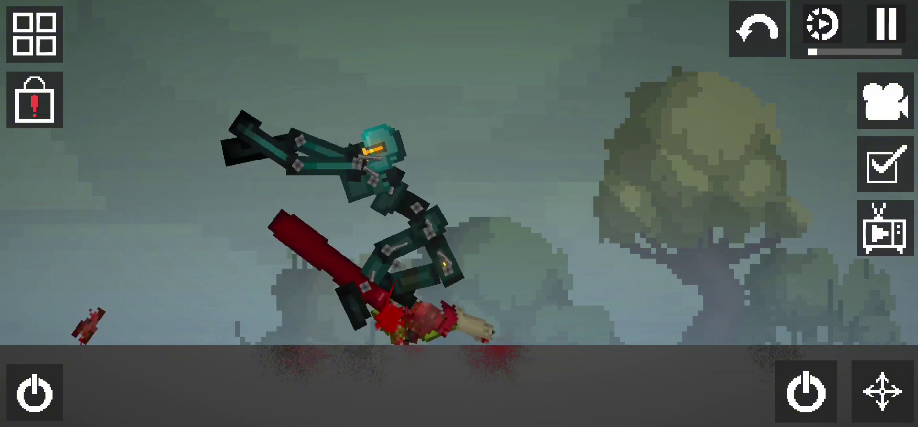
left_click_drag(430, 157, 910, 258)
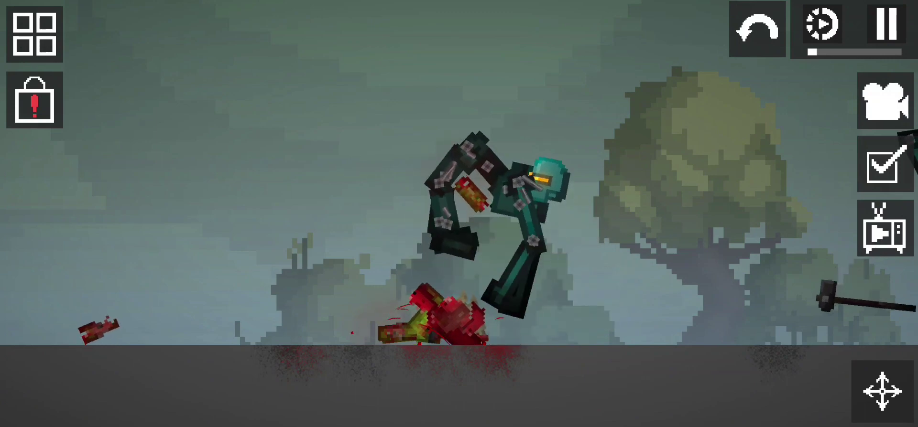
left_click_drag(523, 229, 560, 344)
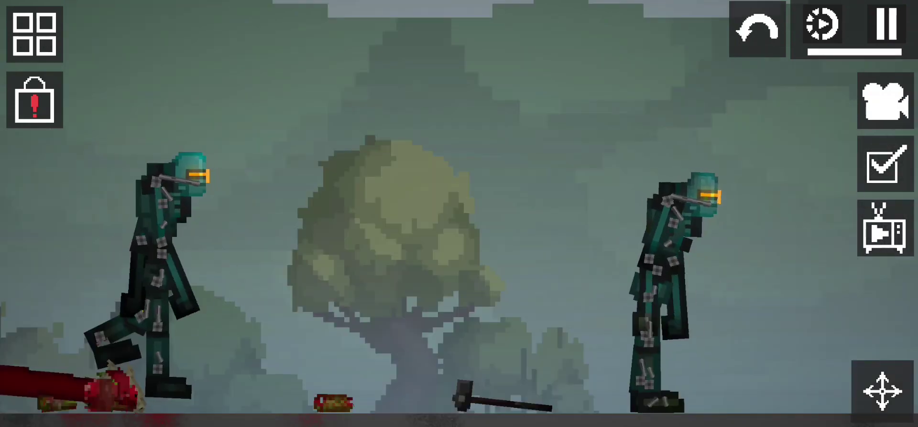
Step: Lift the right figure's arm upward toward the sky
left_click_drag(746, 301, 824, 187)
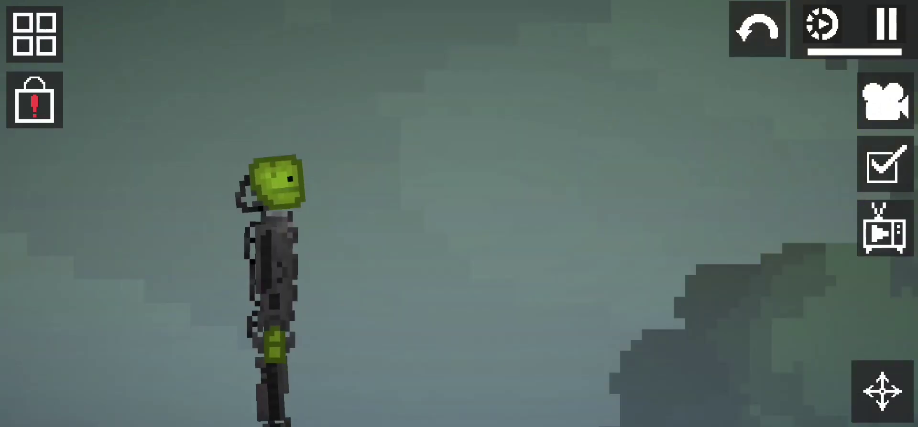
Step: Swing the melon's arm forward, nudge the melon left, and shove the middle robot right
left_click_drag(274, 345, 351, 320)
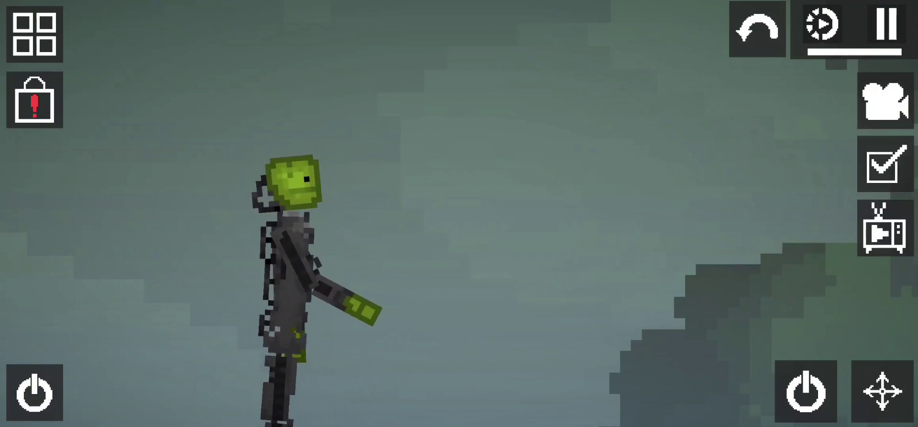
left_click_drag(362, 310, 319, 315)
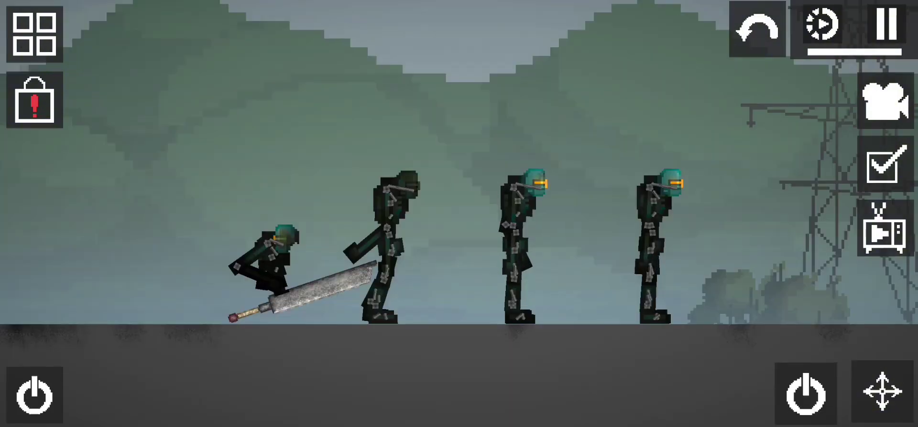
left_click_drag(518, 216, 699, 223)
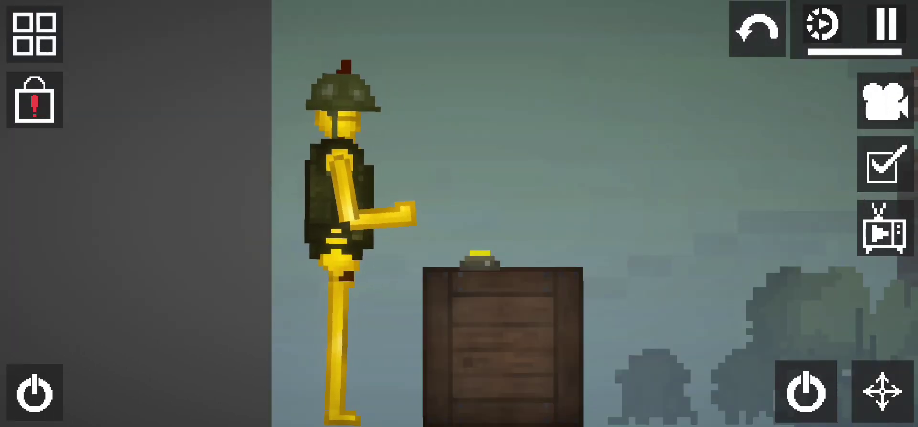
Step: Lift the yellow soldier up against the left wall
mouse_move(337, 186)
left_mouse_down()
mouse_move(312, 179)
mouse_move(305, 137)
mouse_move(389, 174)
mouse_move(399, 165)
mouse_move(369, 189)
mouse_move(308, 194)
left_mouse_up()
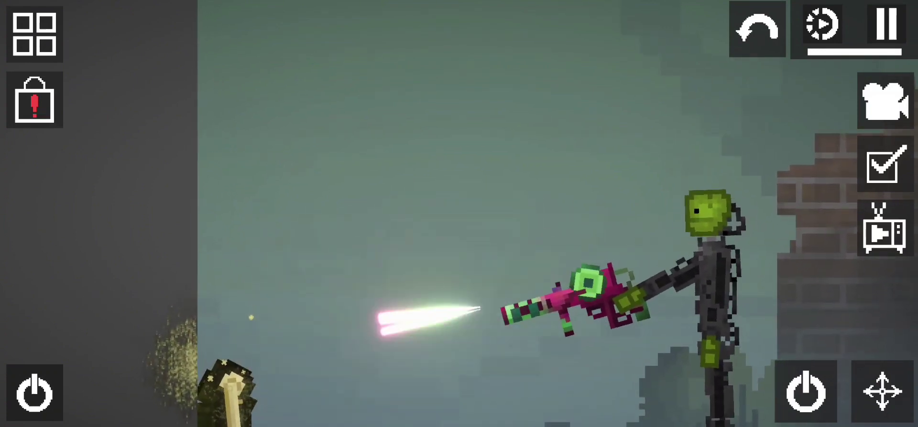
scroll(459, 215, "down", 5)
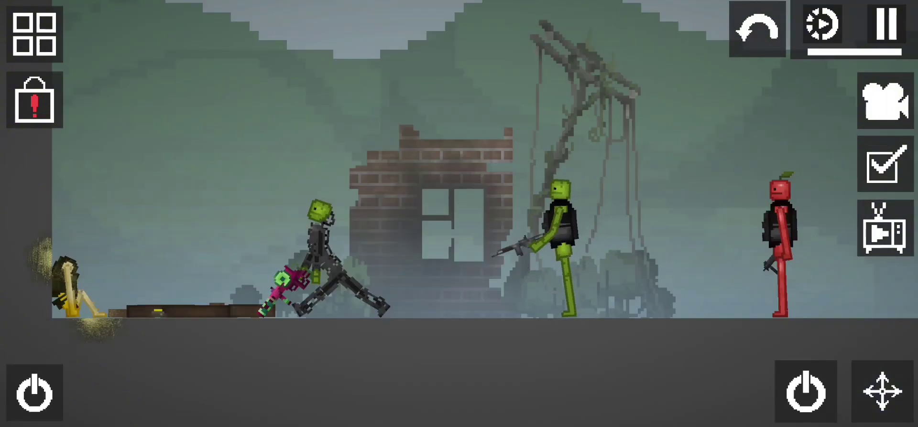
Step: Pan the view right across the ruined forest scene
mouse_move(502, 215)
left_mouse_down()
mouse_move(409, 226)
mouse_move(545, 215)
left_mouse_up()
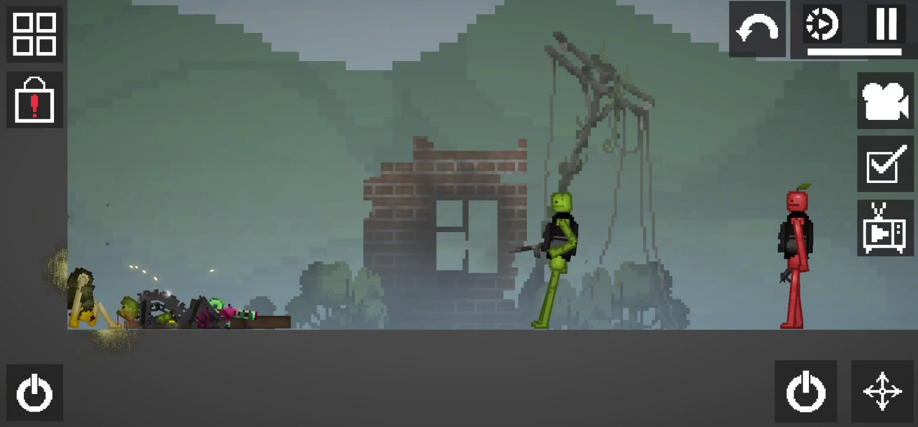
scroll(546, 259, "up", 5)
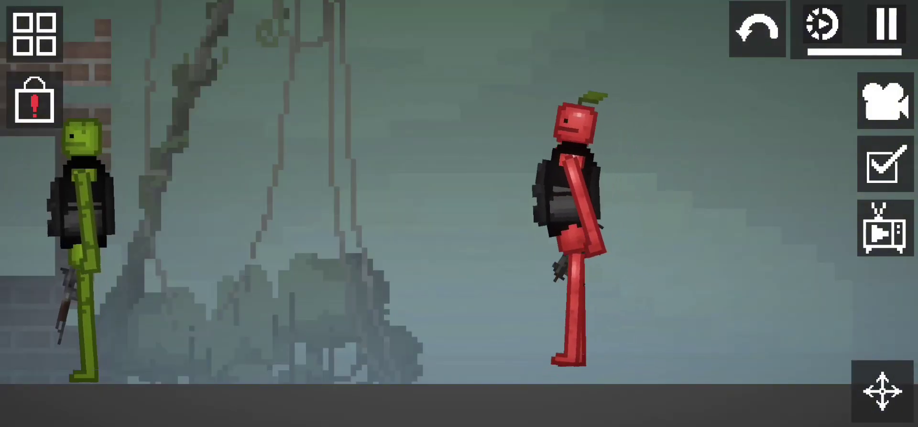
Step: Raise the apple's gun arm and the melon's rifle, then bring the apple in from the right
left_click_drag(502, 277, 488, 169)
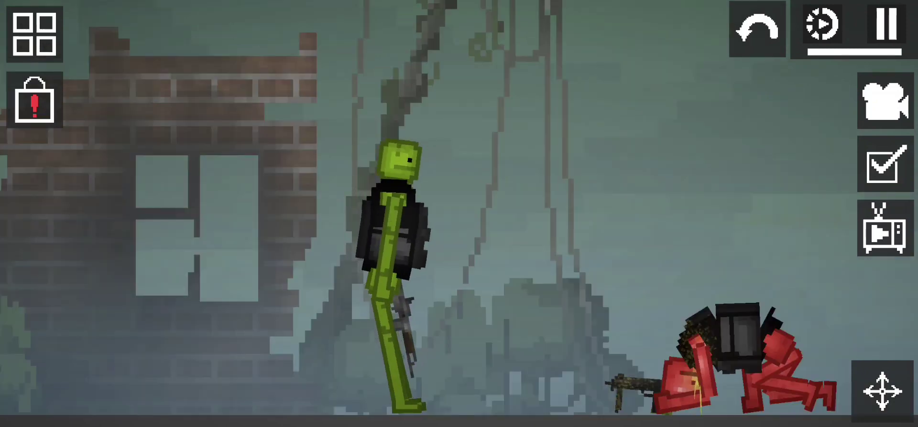
left_click_drag(401, 216, 445, 237)
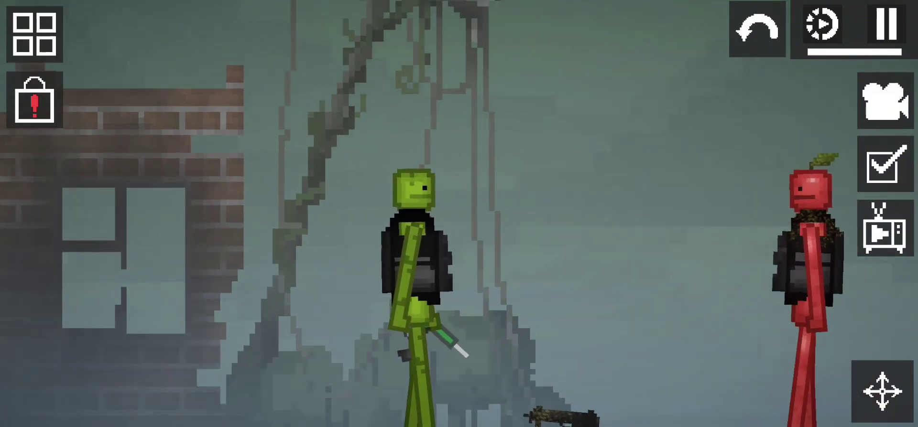
left_click_drag(412, 337, 466, 280)
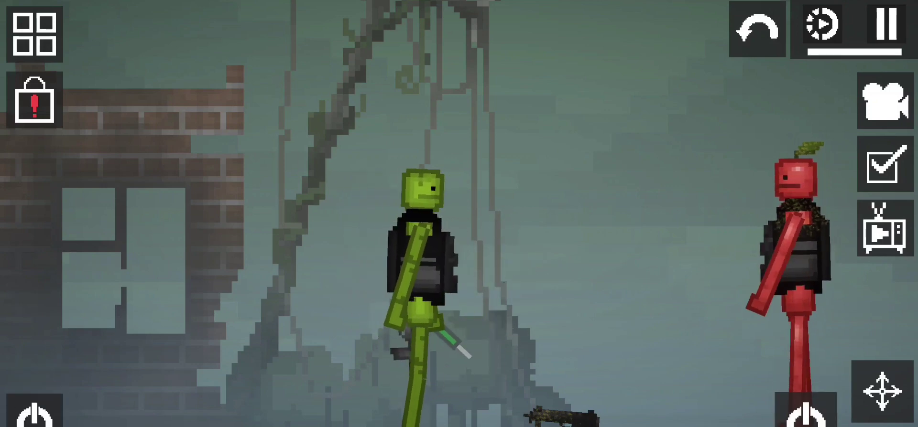
mouse_move(853, 273)
left_mouse_down()
mouse_move(820, 208)
mouse_move(790, 237)
mouse_move(686, 237)
mouse_move(728, 266)
left_mouse_up()
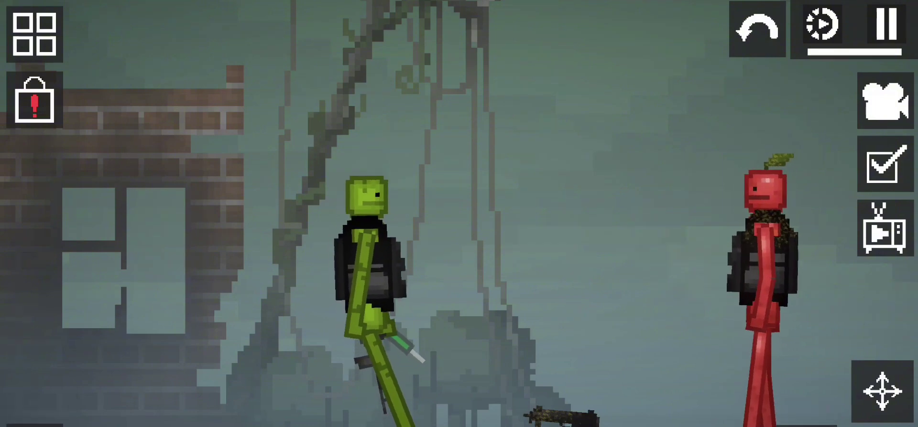
scroll(395, 254, "up", 5)
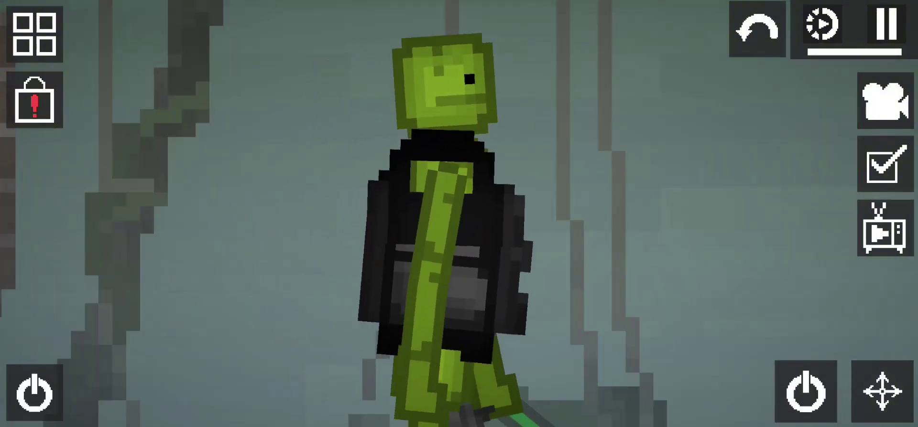